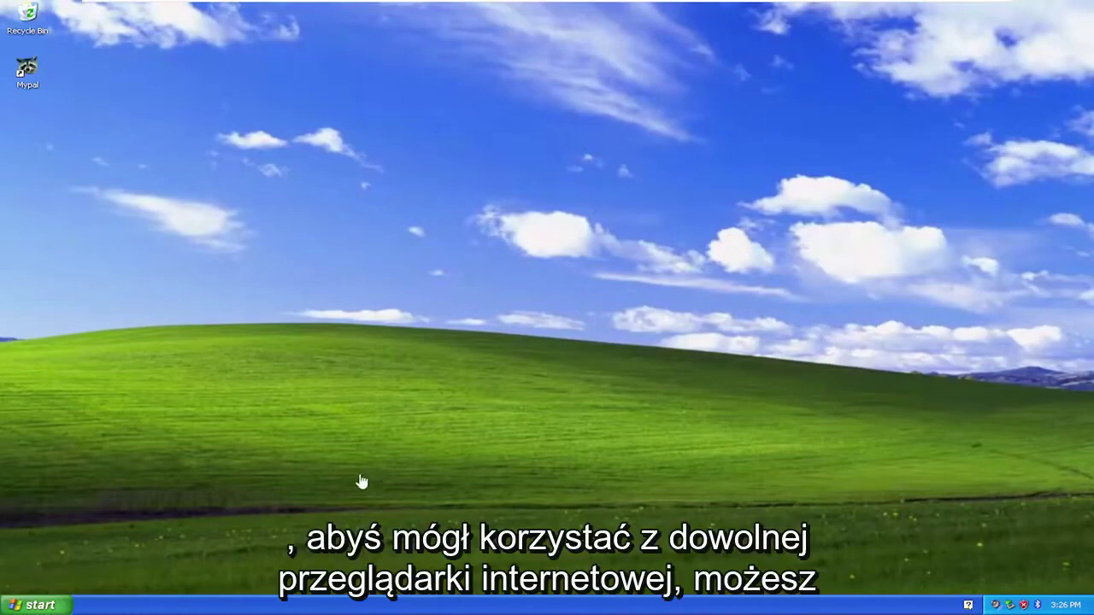
Open the Start menu to show the list of installed programs.
left_click(34, 605)
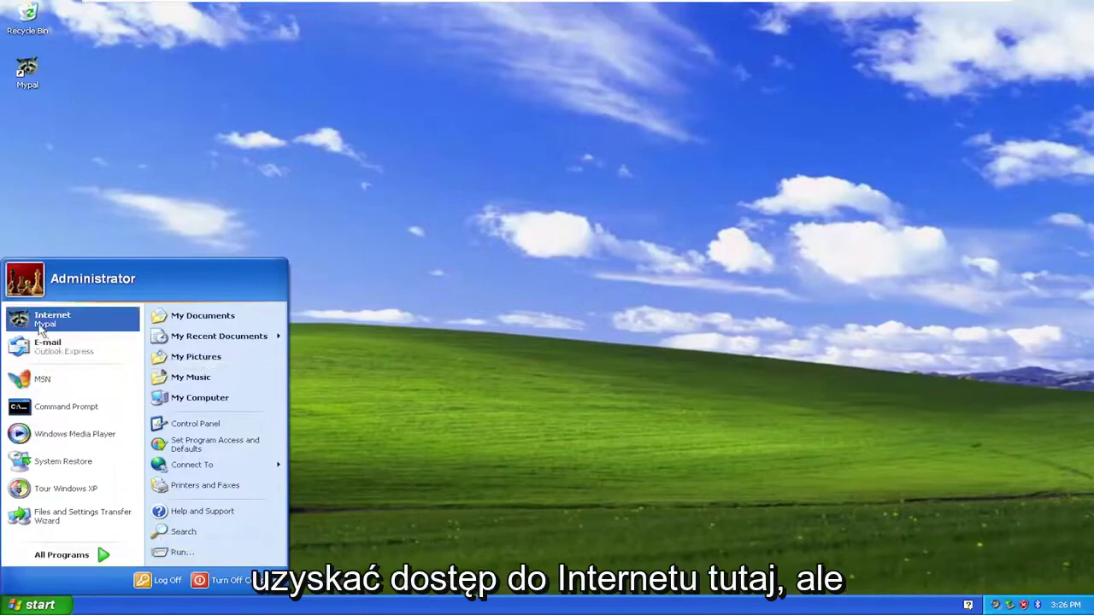
mouse_move(61, 555)
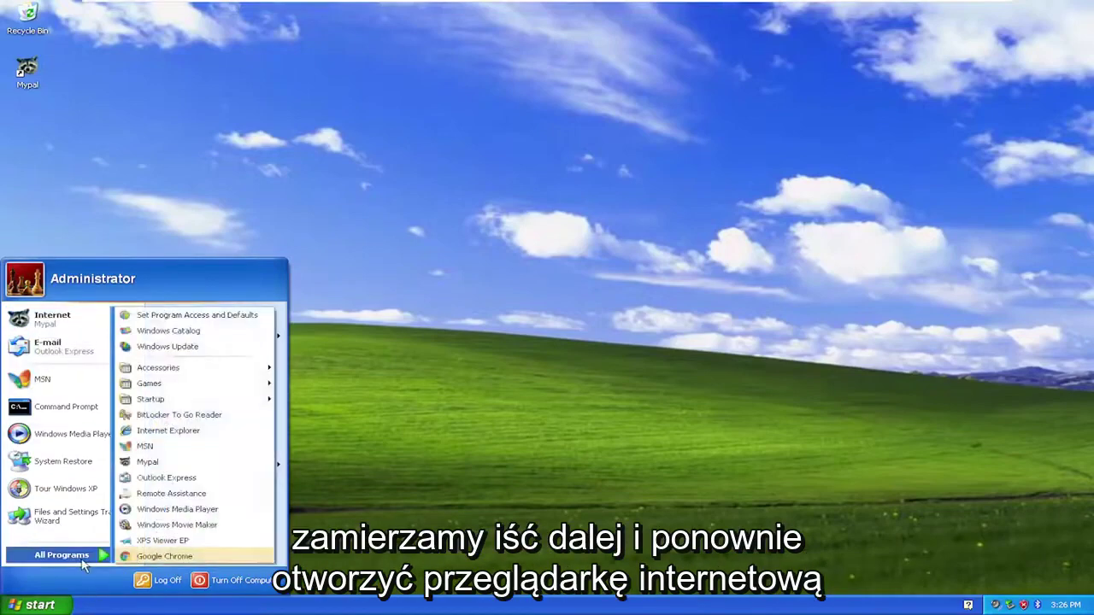
Launch Internet Explorer without making it the default browser, and go to google.com.
left_click(167, 430)
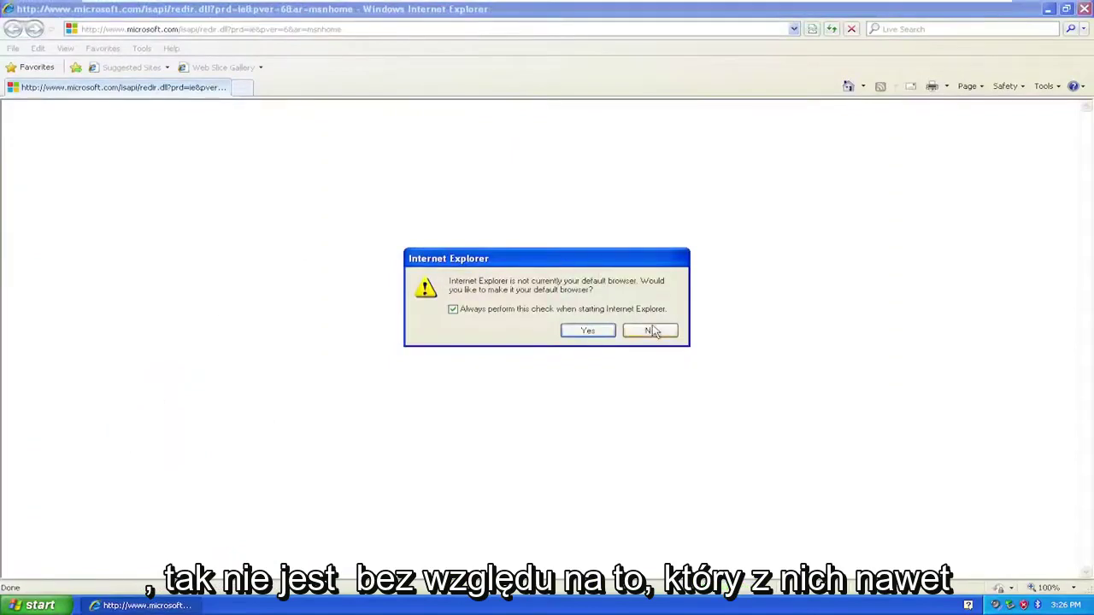
left_click(650, 331)
type("g")
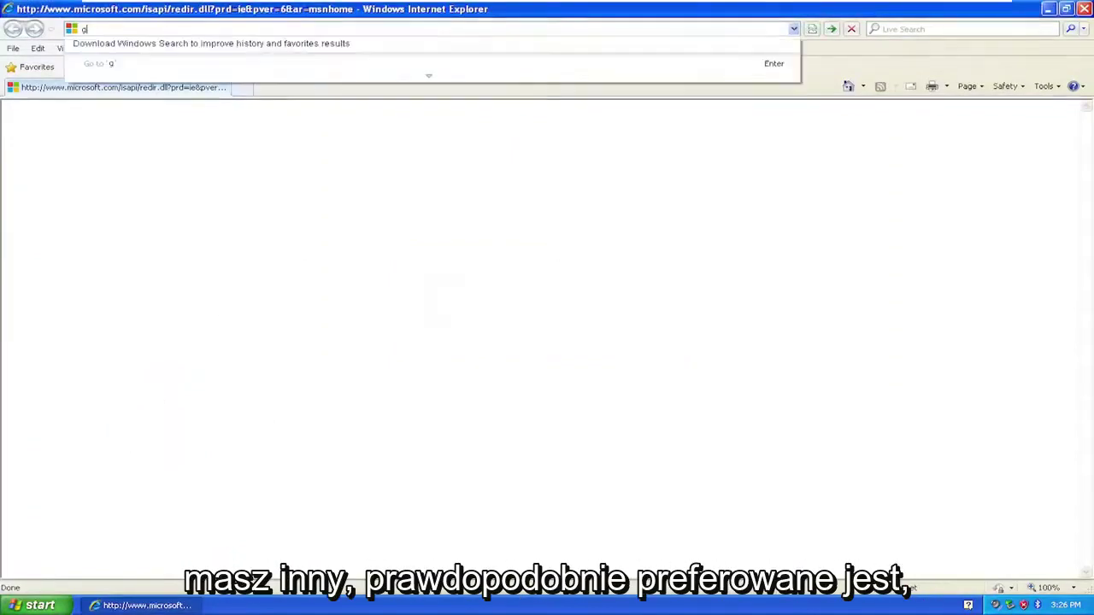
type("oogle.com")
key("Return")
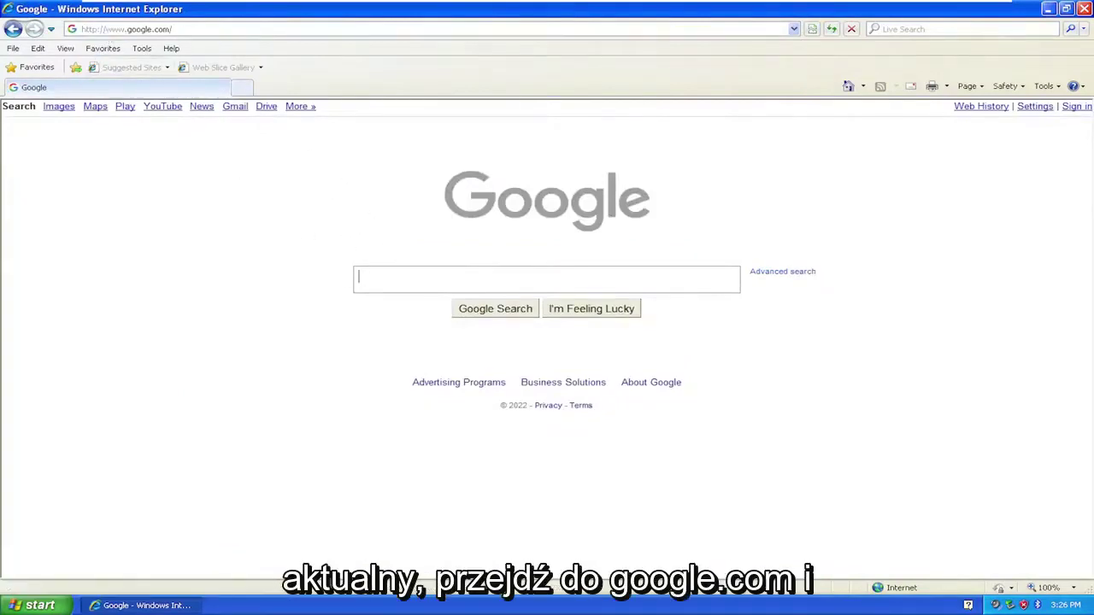
Search Google for 'firefox' and open Mozilla's Download Firefox Browser page past the certificate warning.
type("firefox")
key("Return")
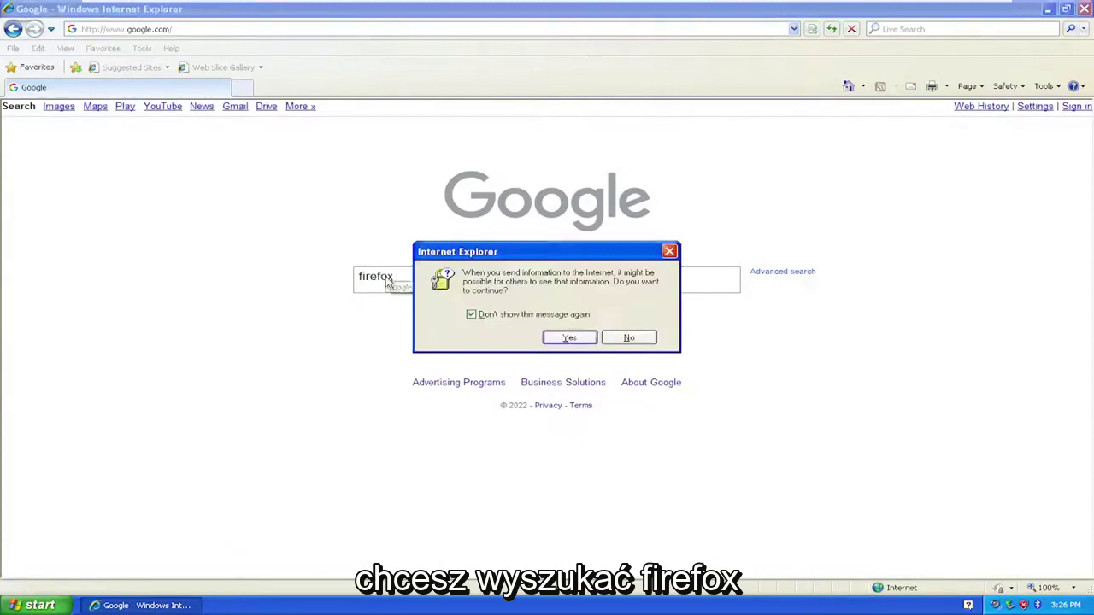
left_click(552, 333)
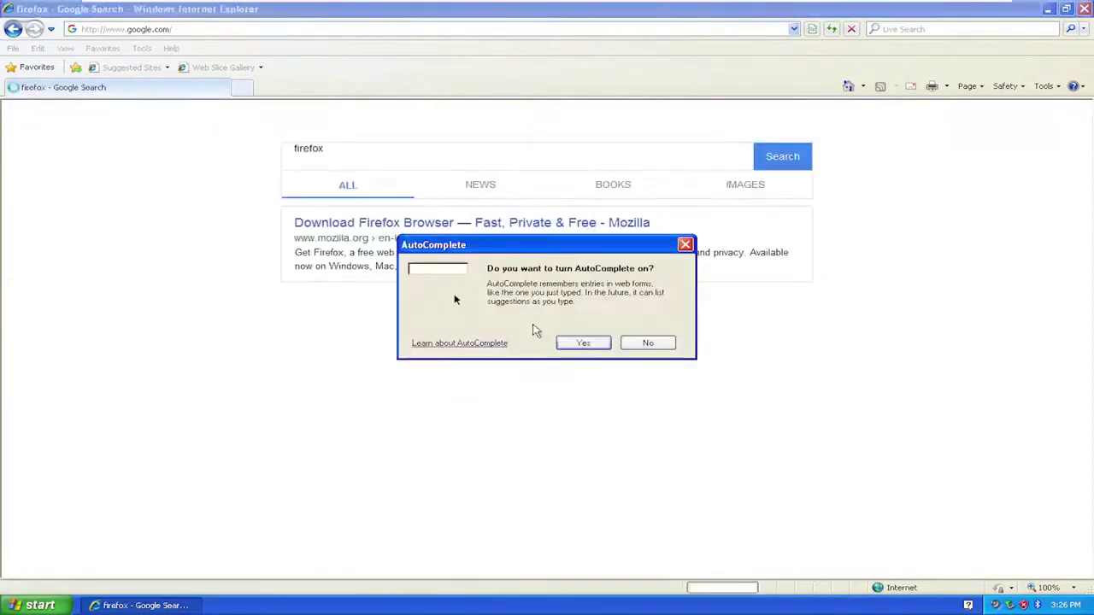
left_click(647, 343)
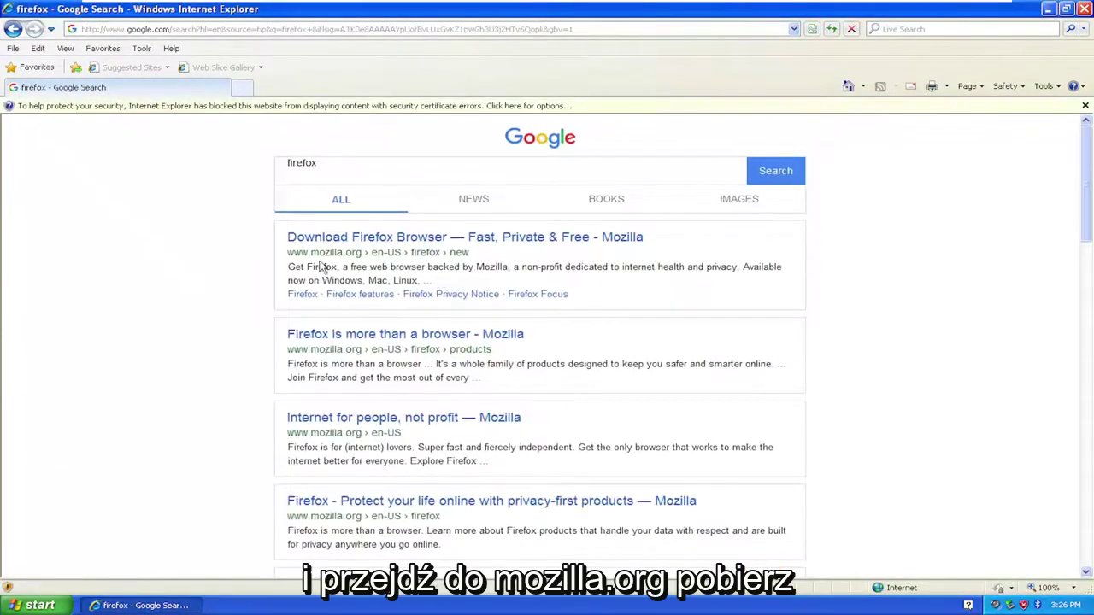
left_click(414, 239)
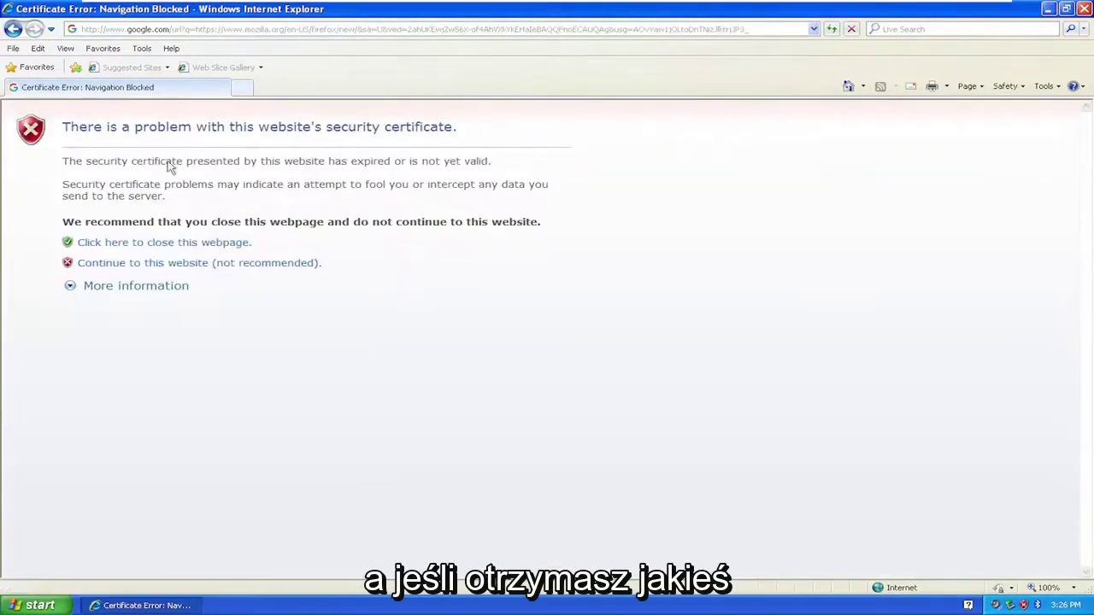
left_click(174, 265)
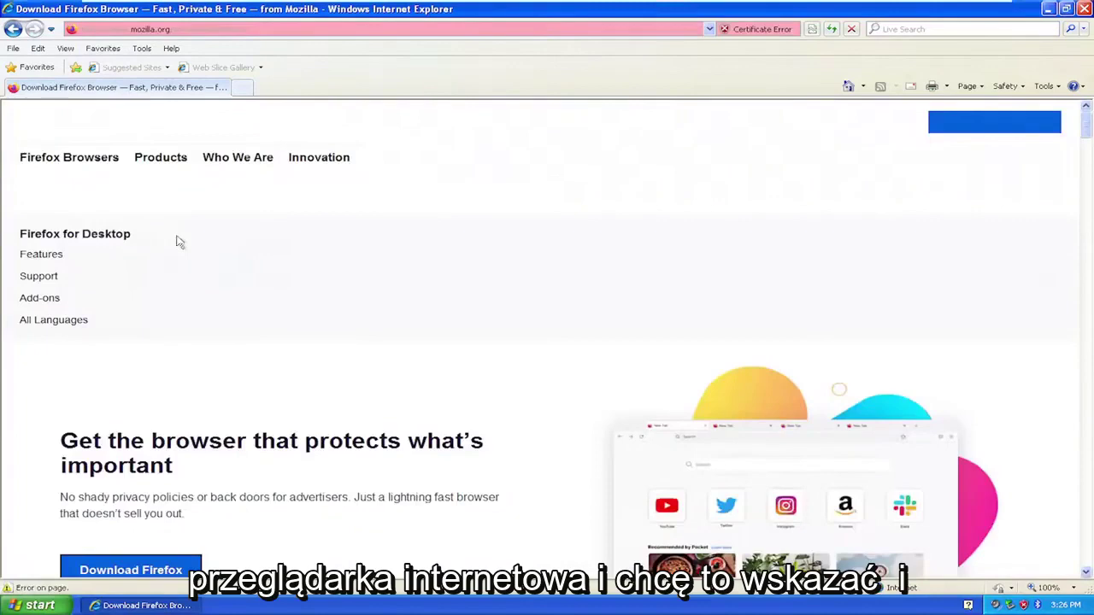
scroll(179, 246, "down", 2)
scroll(186, 251, "down", 2)
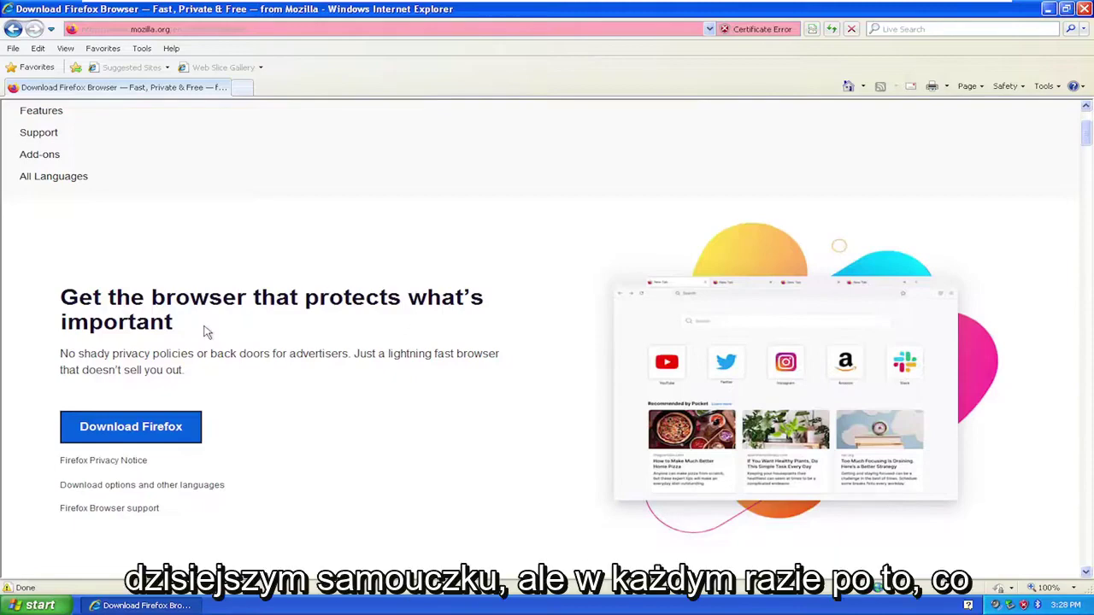
Download the Firefox Setup 52.9.0esr installer and run it past the certificate and security warnings.
scroll(205, 331, "down", 1)
scroll(207, 332, "down", 1)
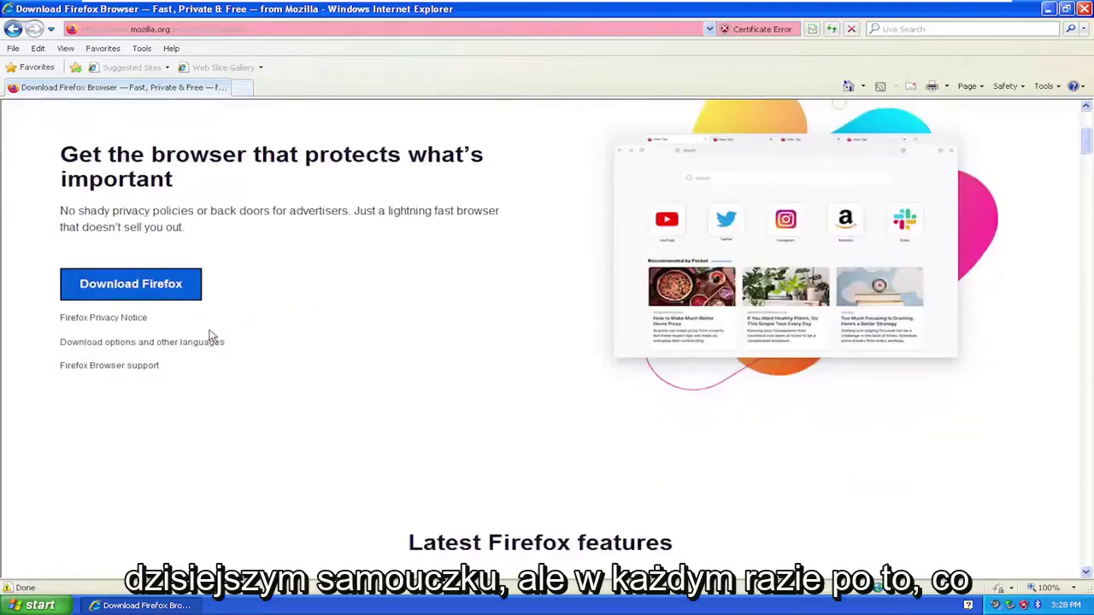
left_click(128, 291)
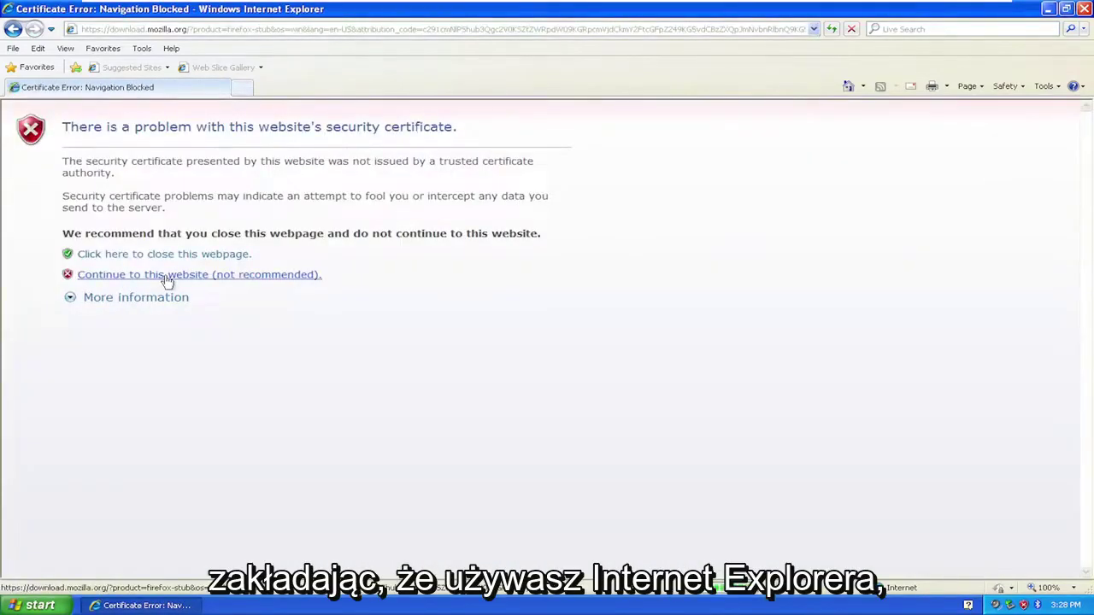
left_click(224, 276)
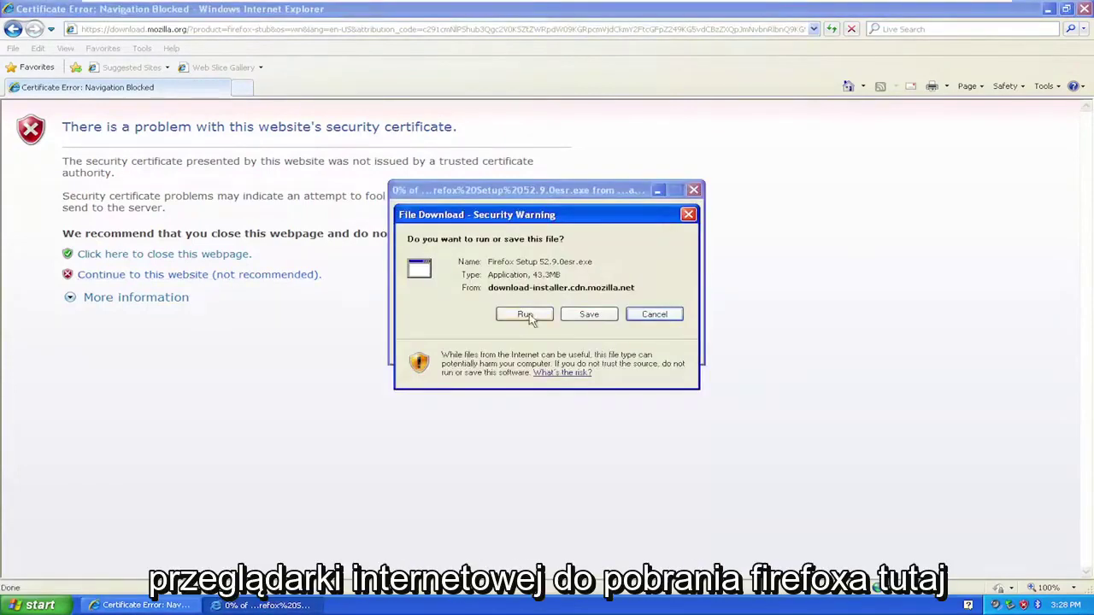
left_click(525, 315)
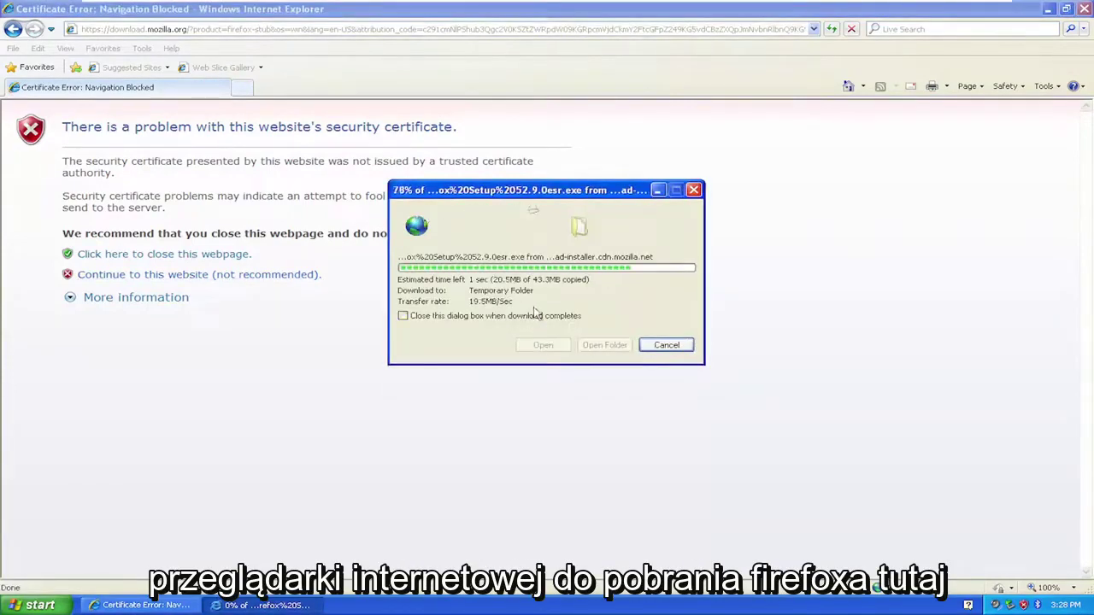
left_click(603, 293)
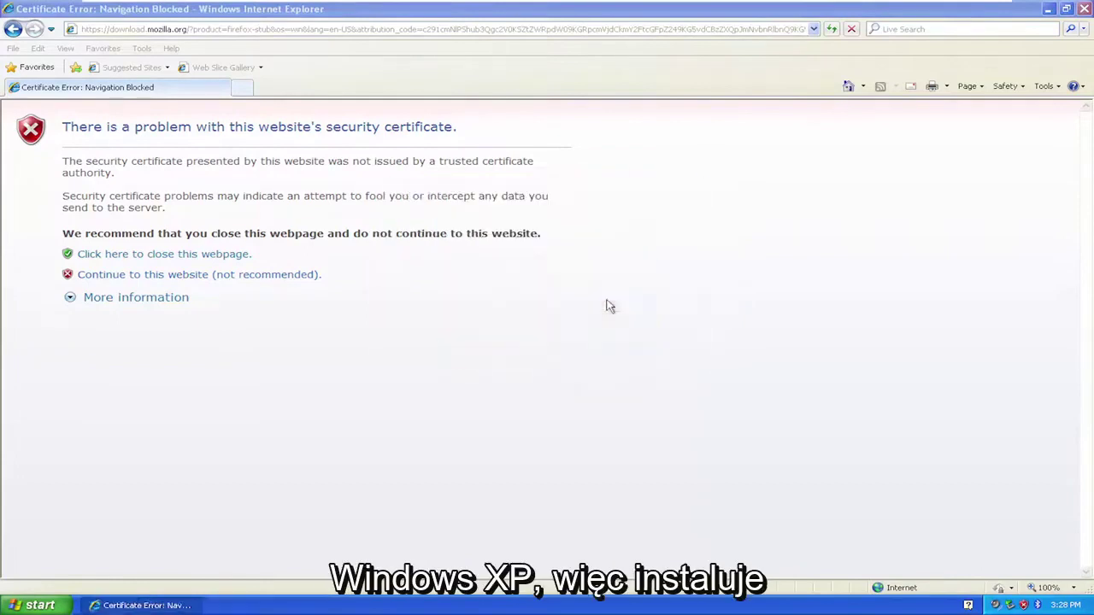
Close Internet Explorer, install Firefox with Standard setup, and launch it without importing any data.
left_click(1083, 9)
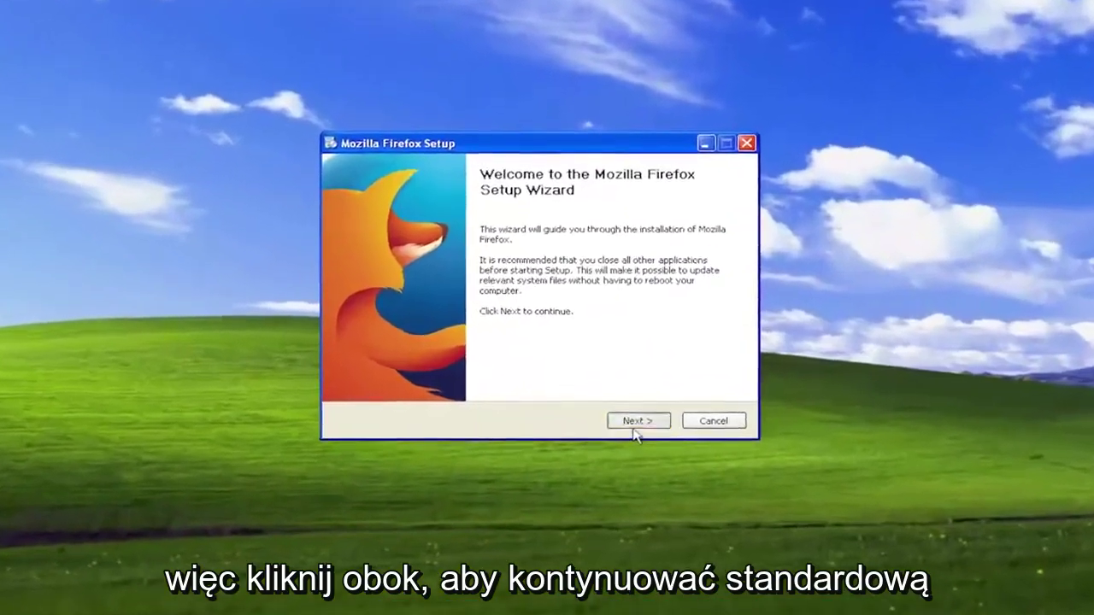
left_click(634, 428)
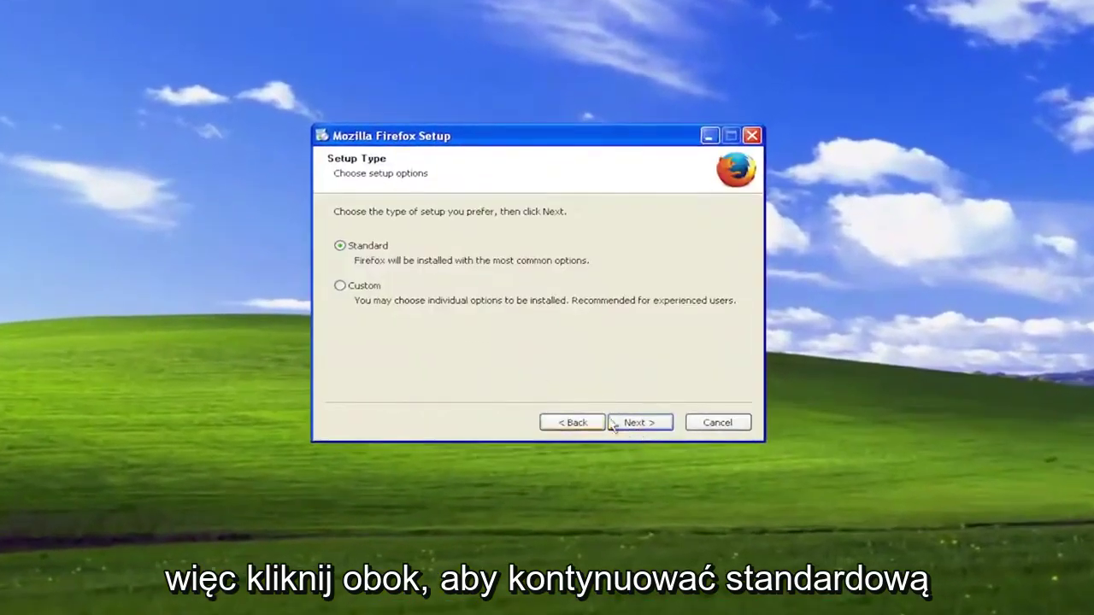
left_click(637, 423)
left_click(635, 423)
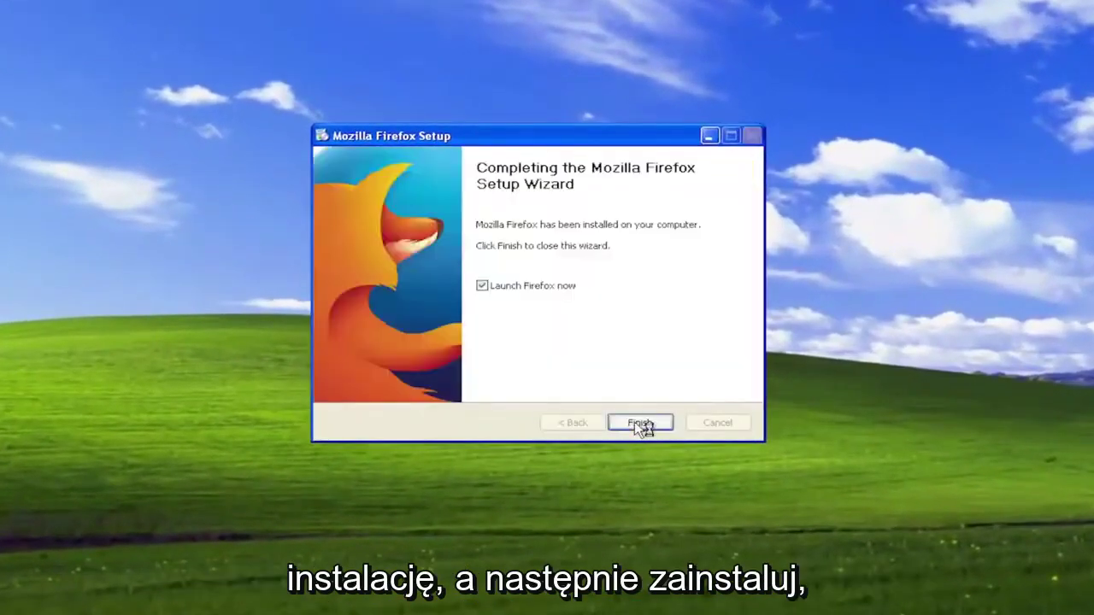
left_click(638, 422)
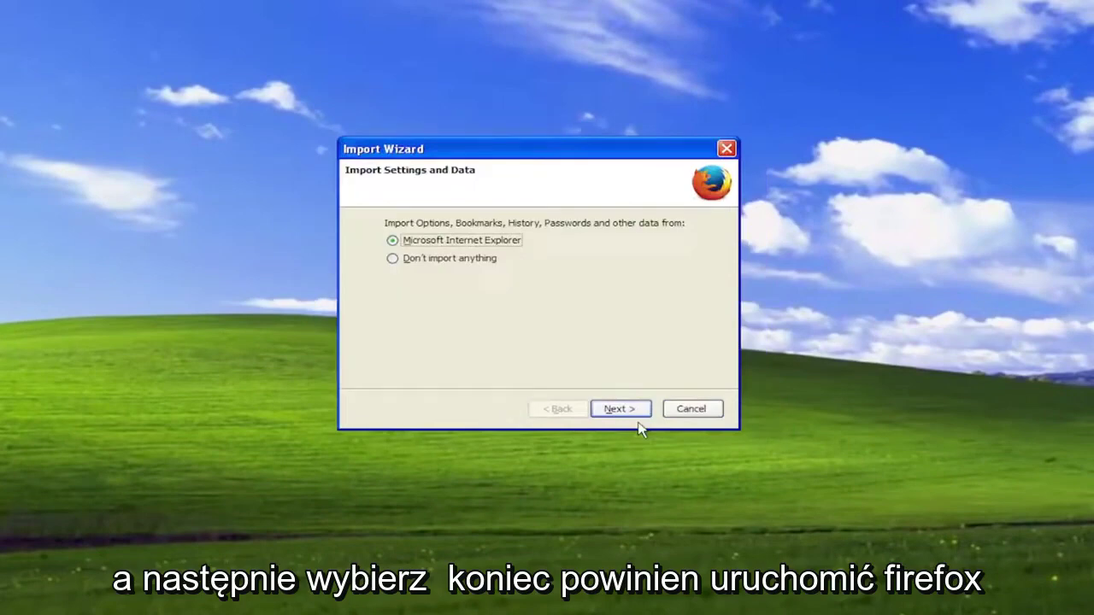
left_click(450, 261)
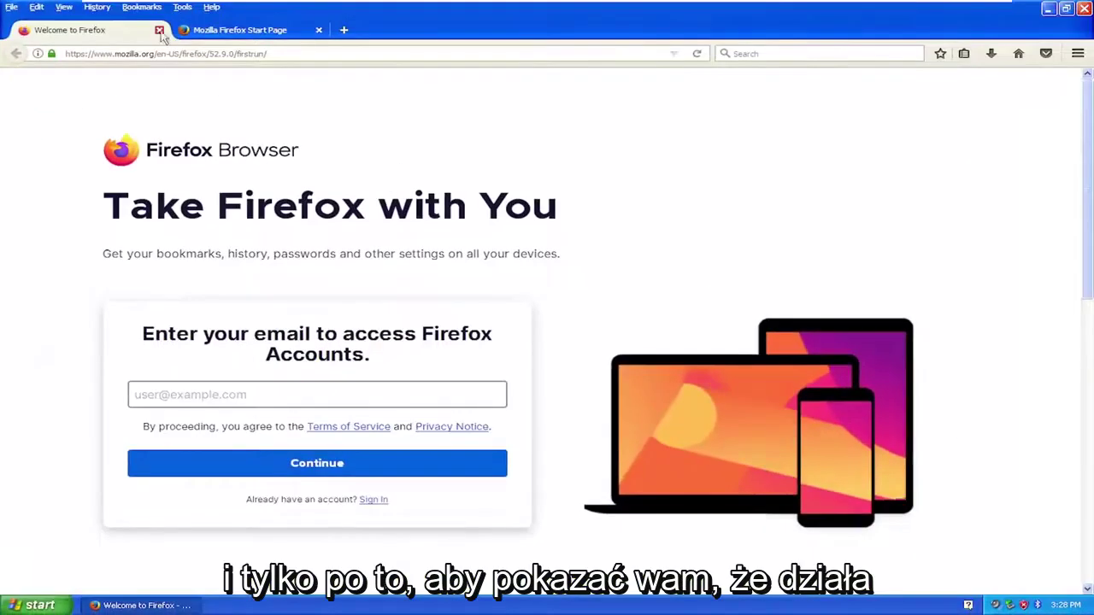
Close the Welcome tab, go to YouTube, and search for 'mdtechvideos'.
left_click(158, 30)
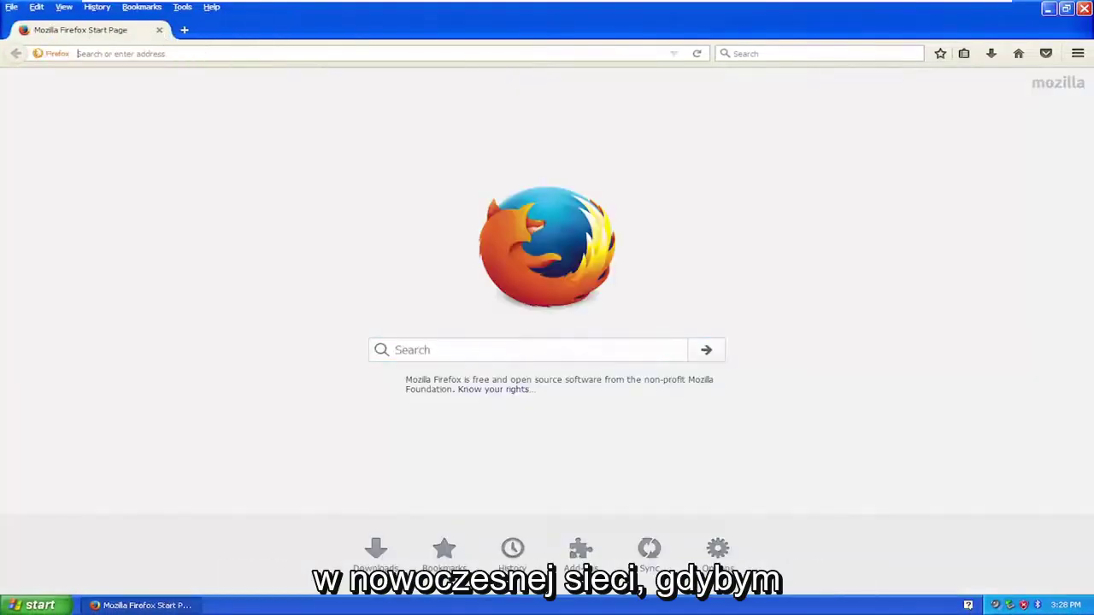
type("y")
key("BackSpace")
type("youtube.com/")
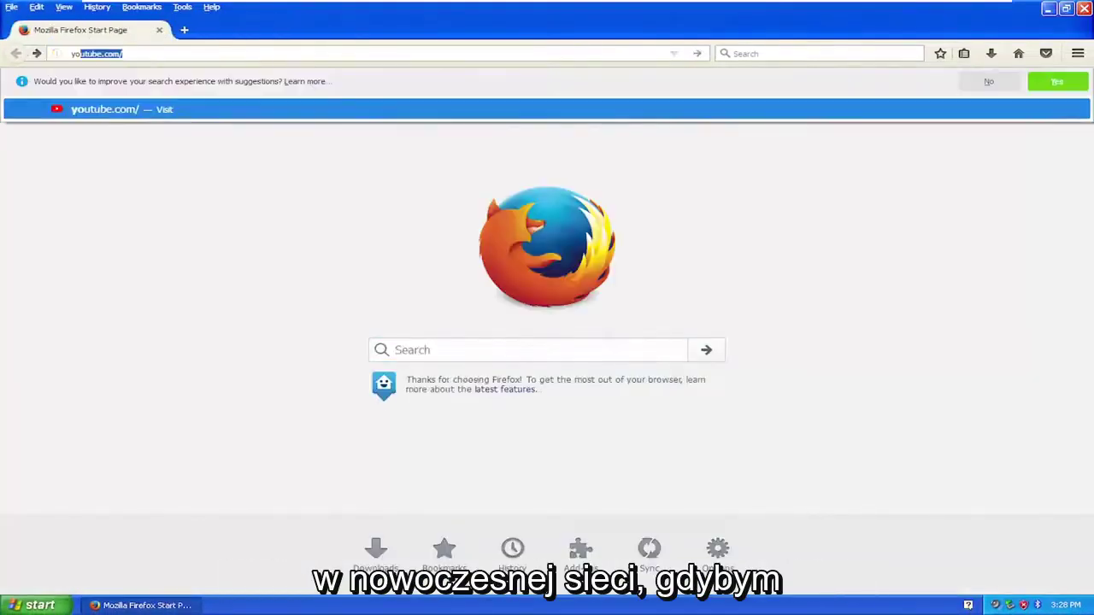
key("Return")
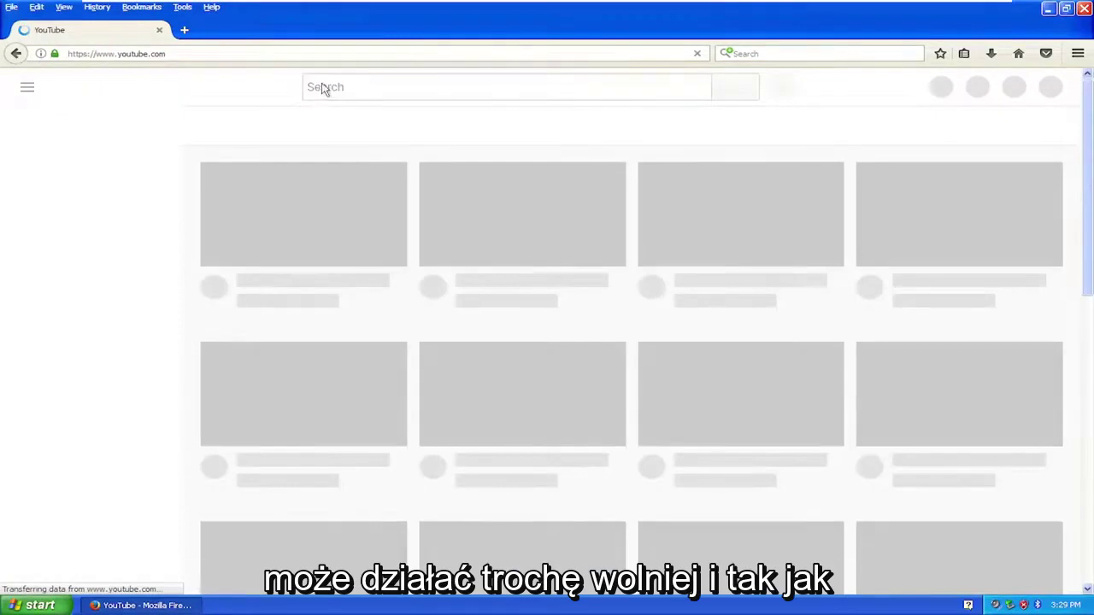
type("mdte")
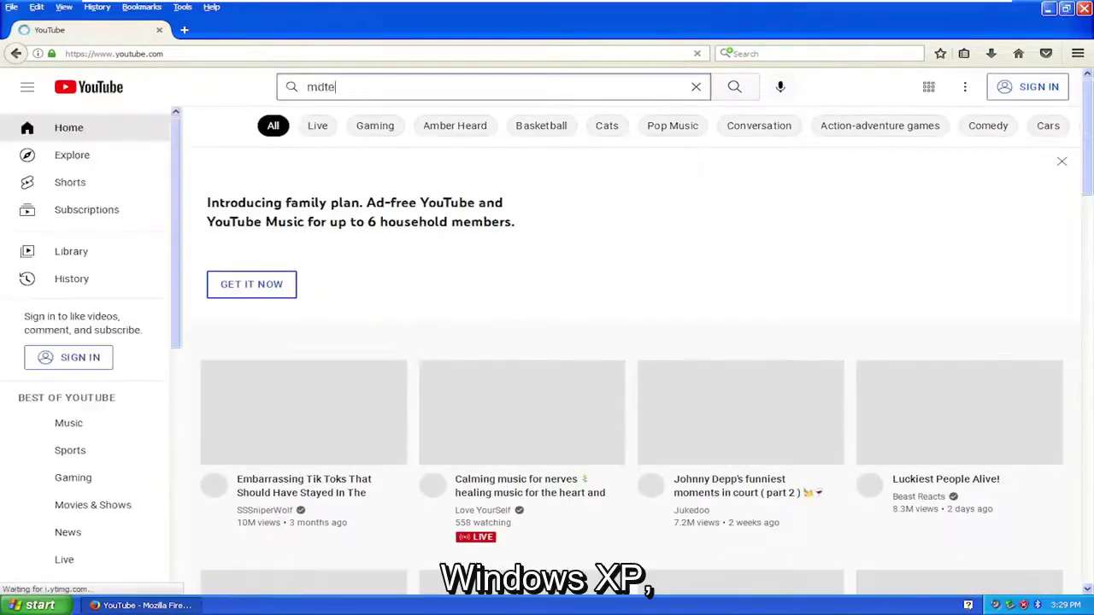
type("chvideos")
key("Return")
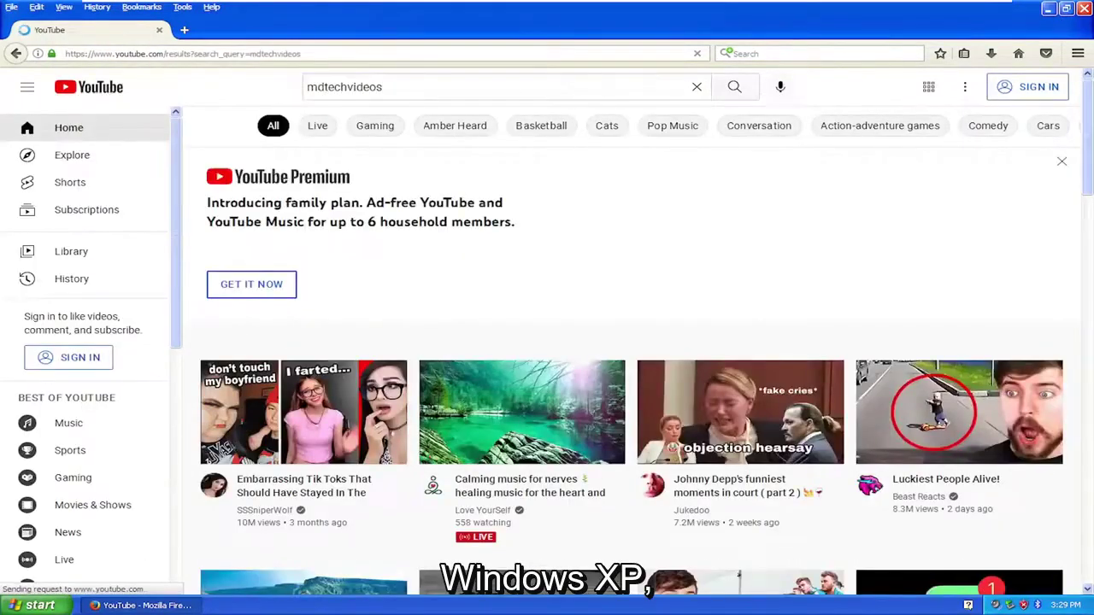
Open the MDTechVideos channel's Videos tab and scroll through its uploads.
left_click(393, 198)
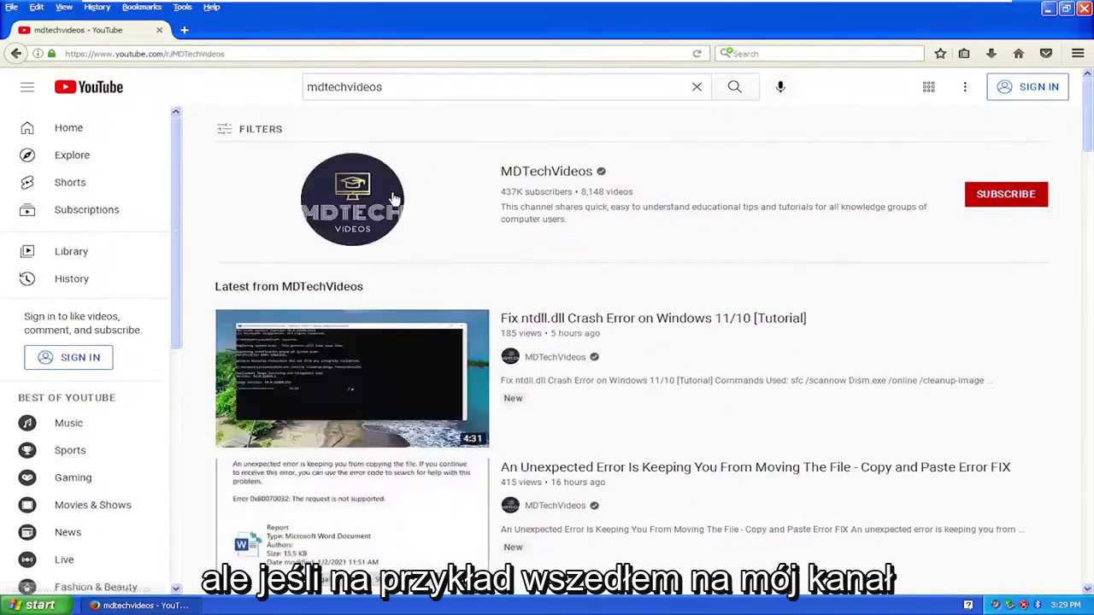
left_click(349, 325)
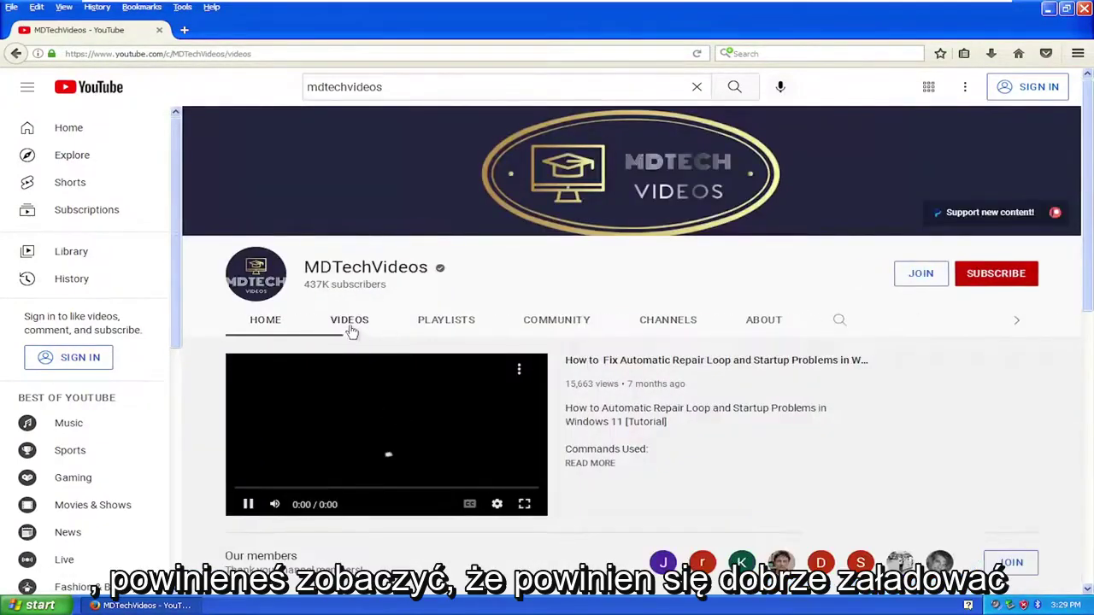
scroll(496, 357, "down", 3)
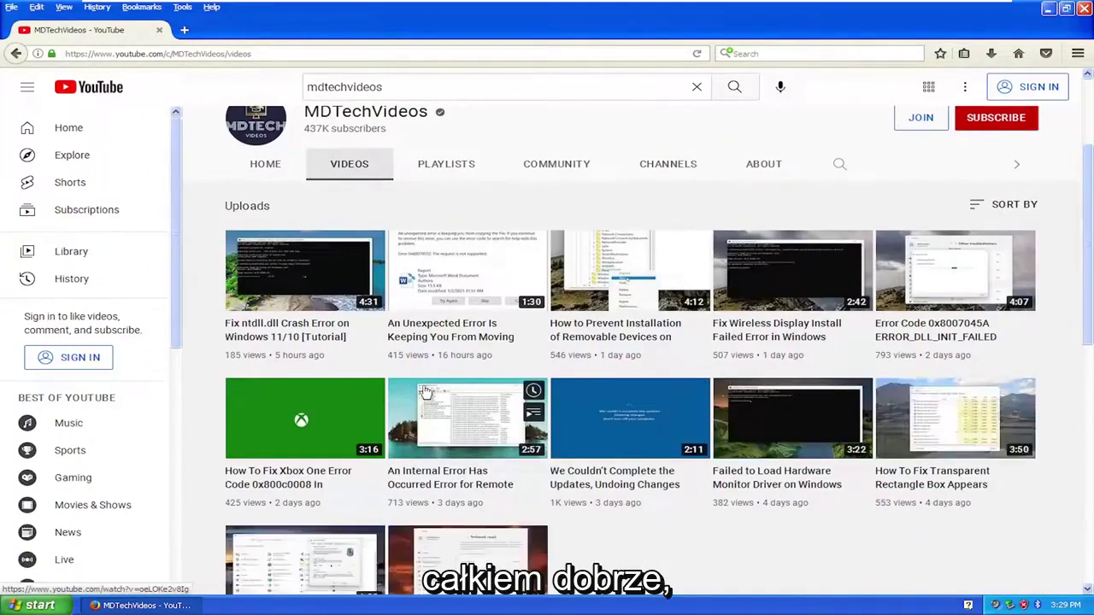
scroll(424, 391, "up", 3)
scroll(425, 392, "up", 1)
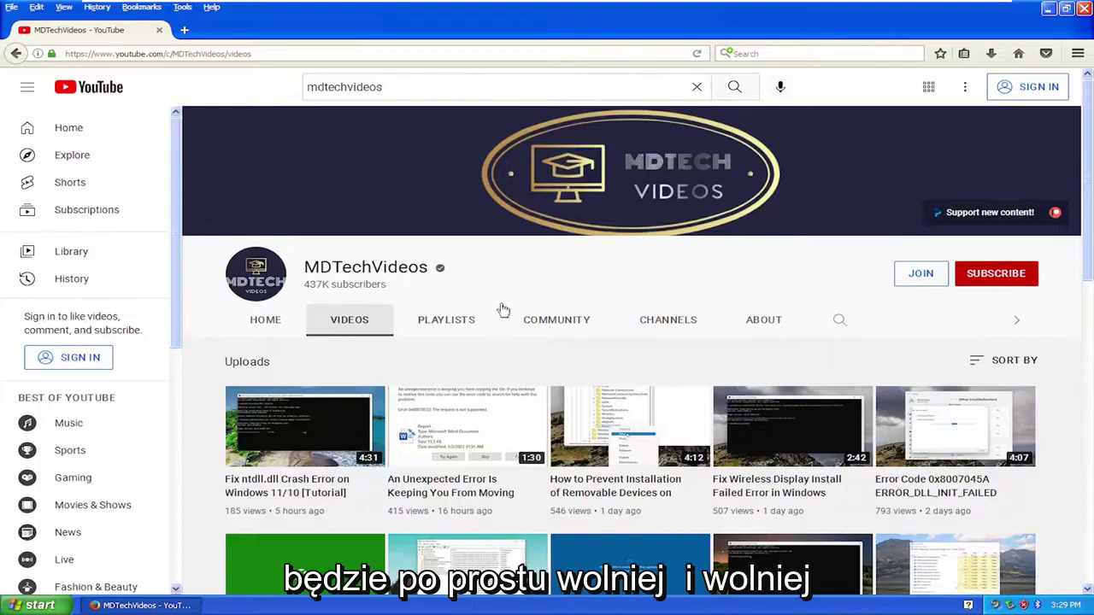
scroll(504, 291, "down", 2)
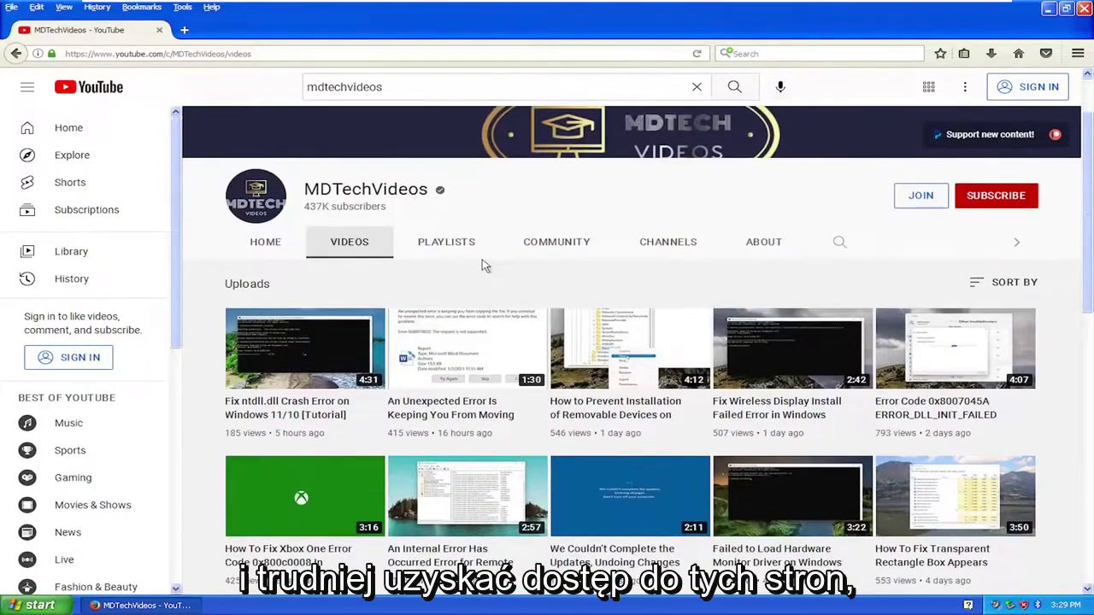
scroll(479, 299, "up", 2)
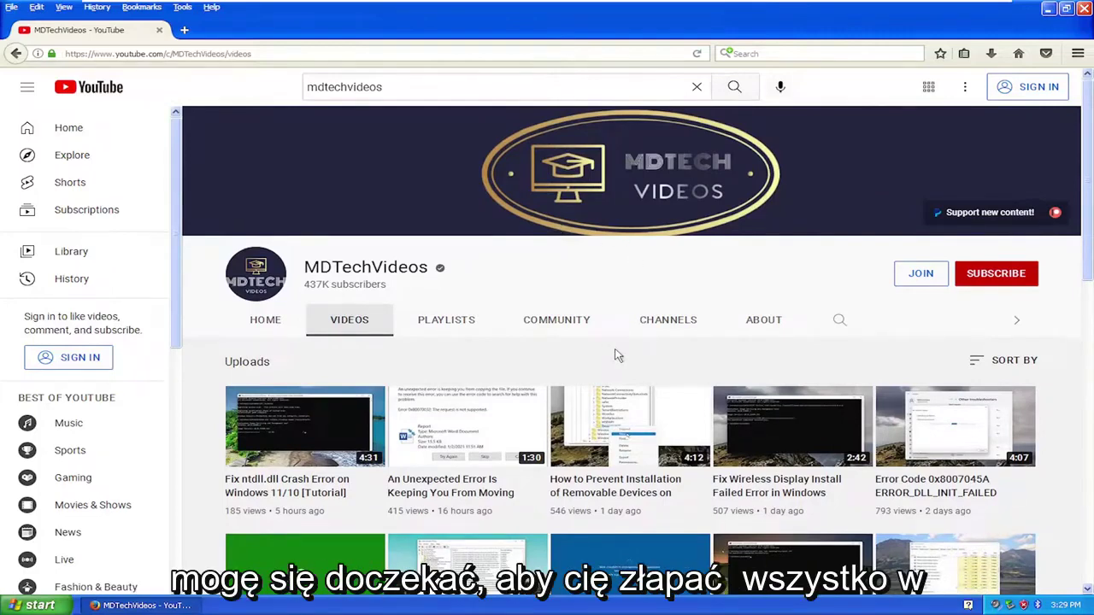
scroll(603, 342, "down", 2)
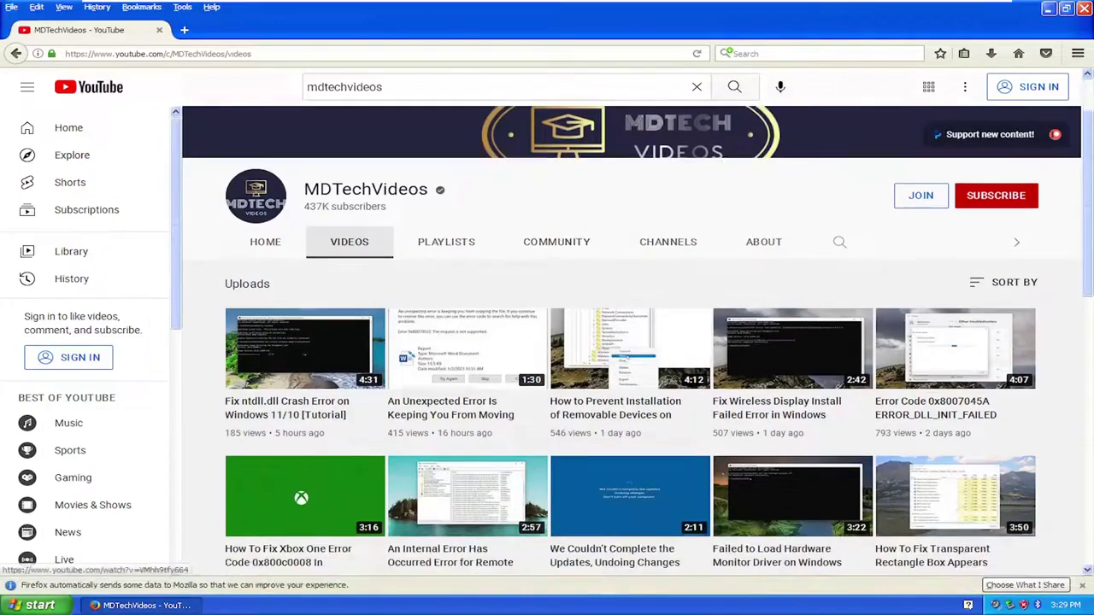